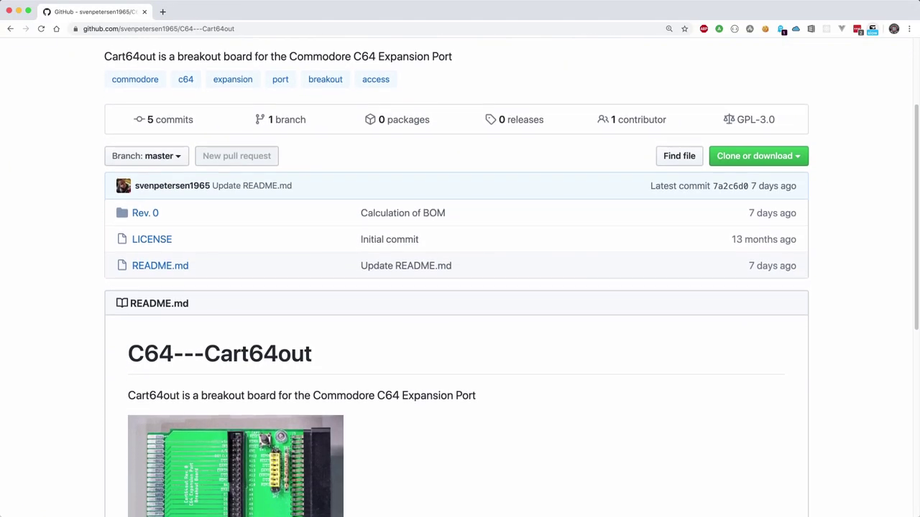
scroll(460, 273, "down", 2)
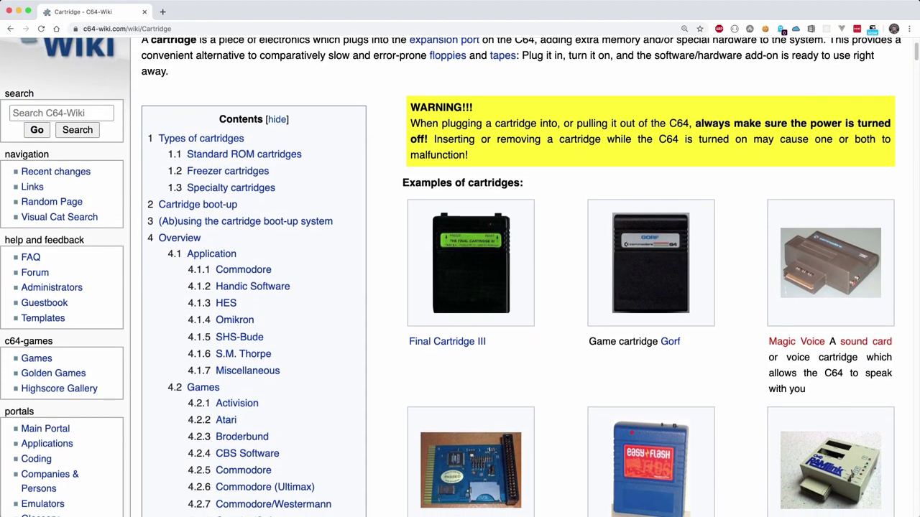
Scroll the C64-Wiki Cartridge article down to its examples, such as Final Cartridge III, Gorf and EasyFlash.
scroll(460, 269, "down", 3)
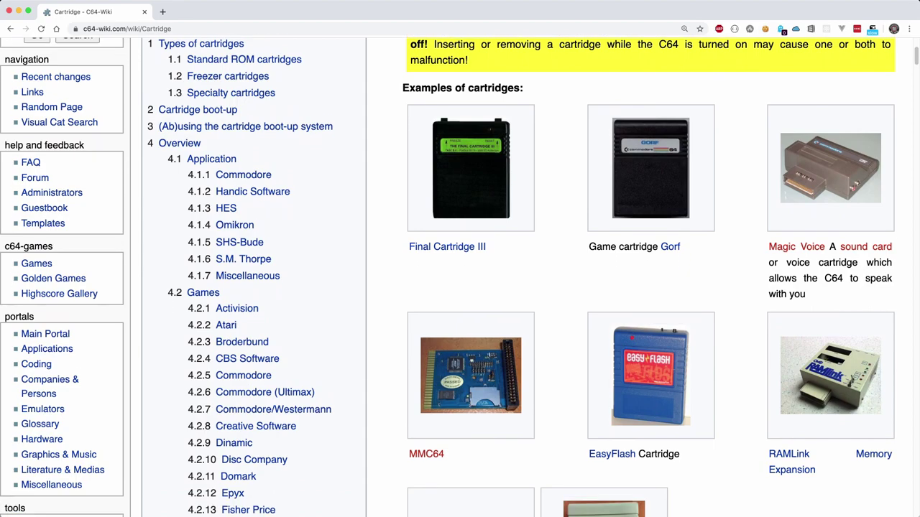
scroll(460, 270, "down", 3)
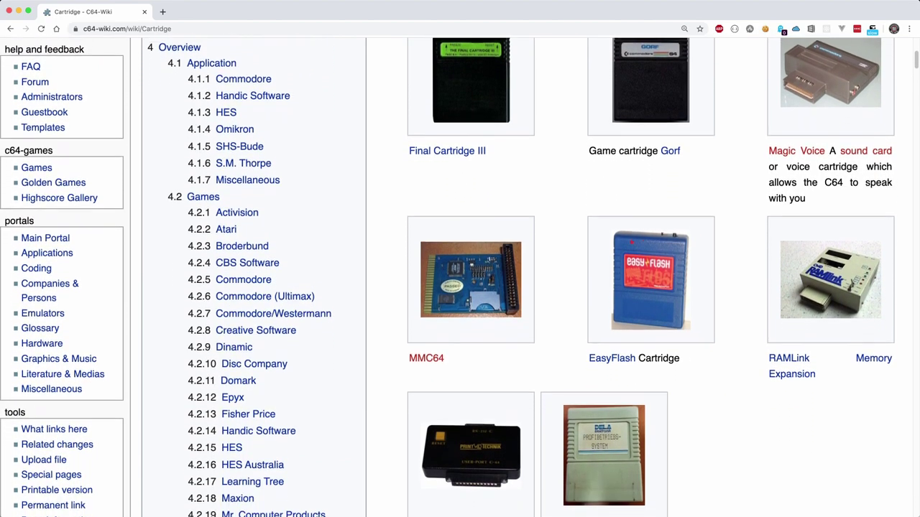
scroll(460, 269, "down", 3)
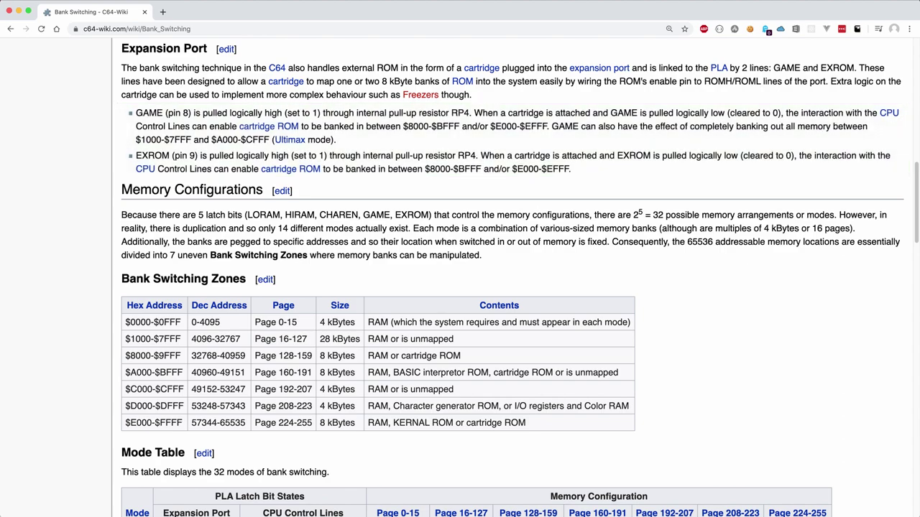
Run a Google search for 'c64 cartridge downloads'.
type("c64 car")
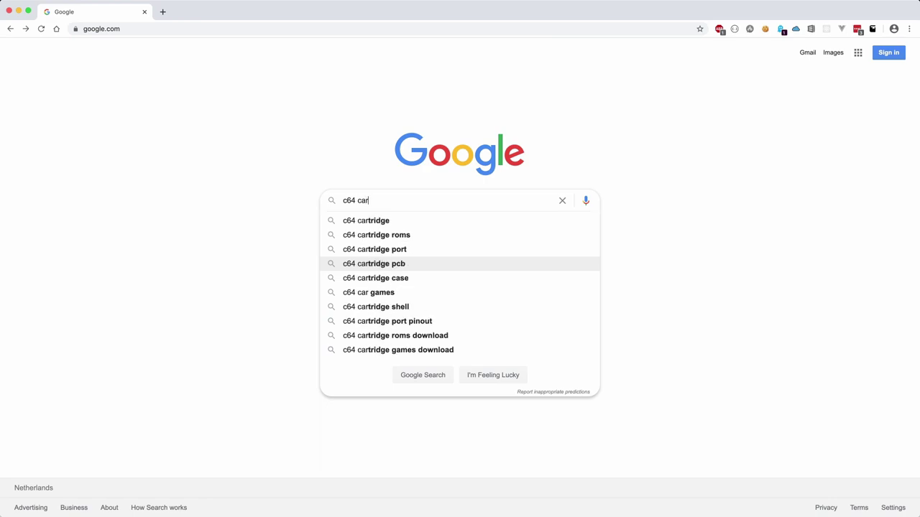
type("tridge downloads")
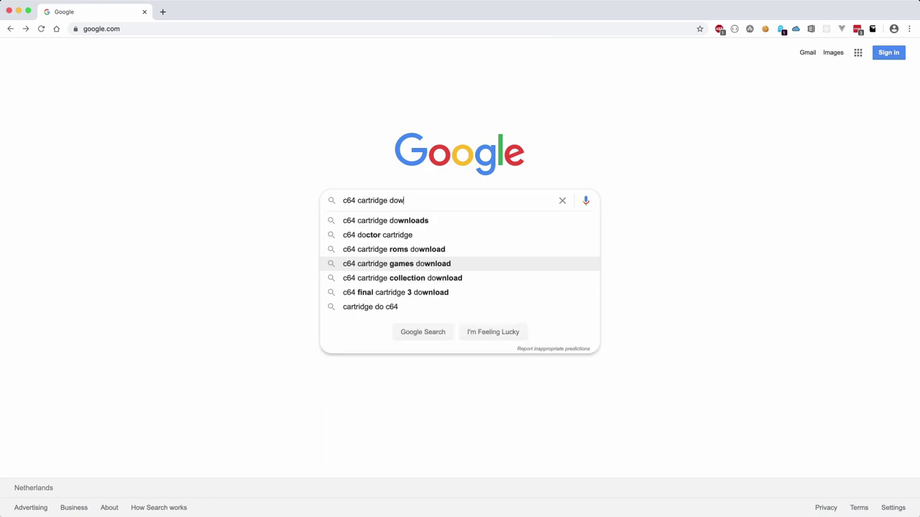
key("Return")
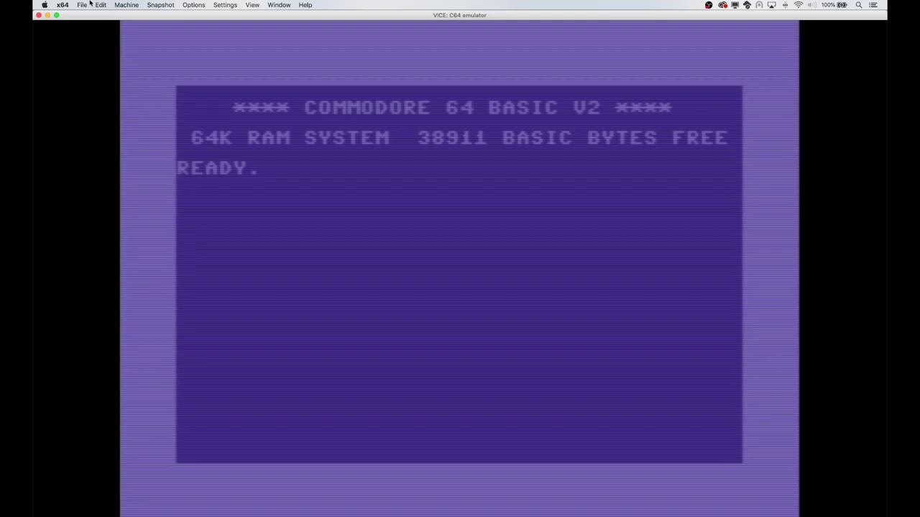
Attach the Centipede .crt in VICE through File > Attach Cartridge Image.
left_click(83, 5)
left_click(108, 91)
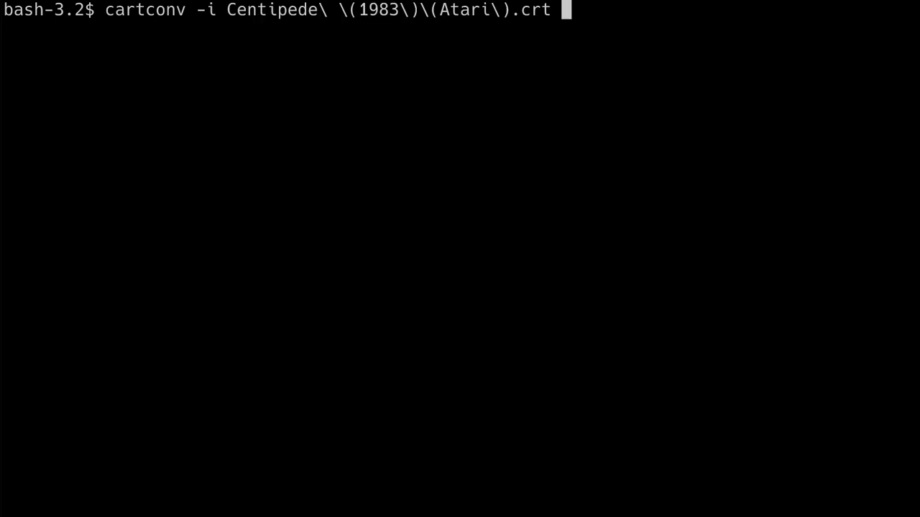
Convert Centipede to centipede.bin with cartconv, then try writing it to an AT28C256.
type("-o")
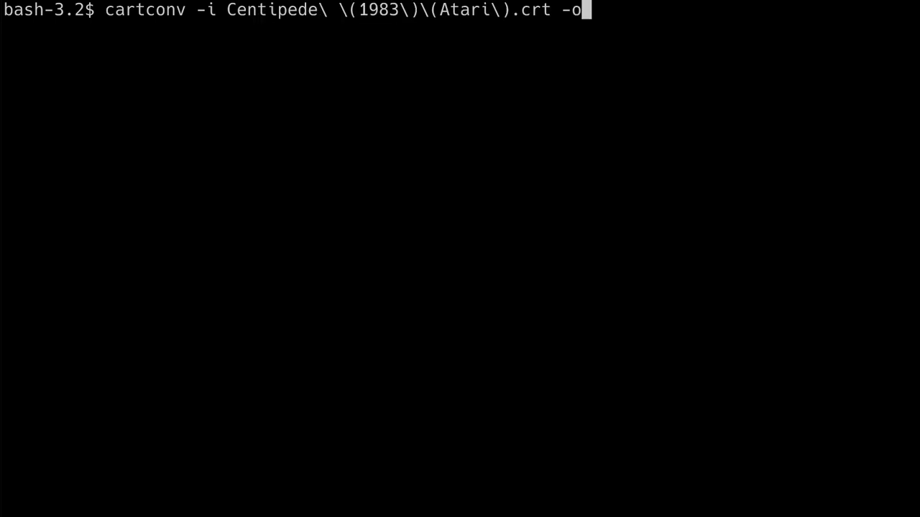
type(" centipede.bin")
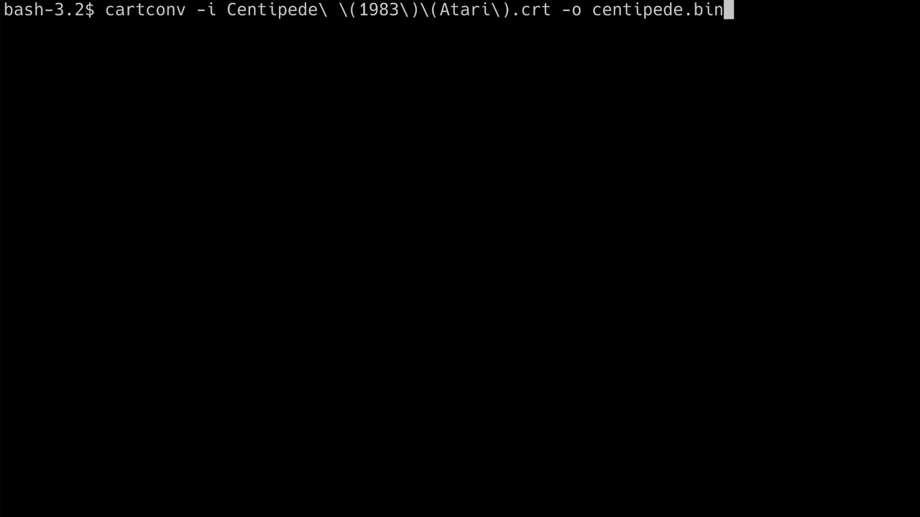
key("Return")
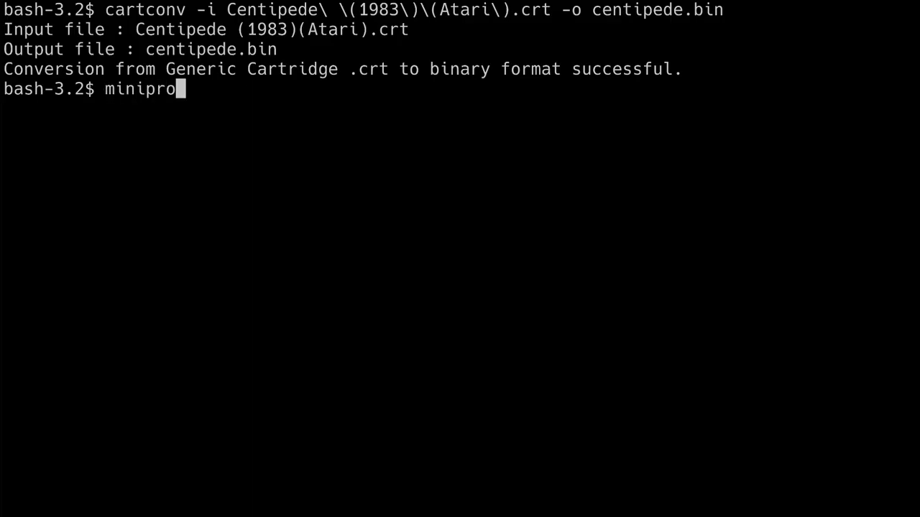
type("-p AT28C256")
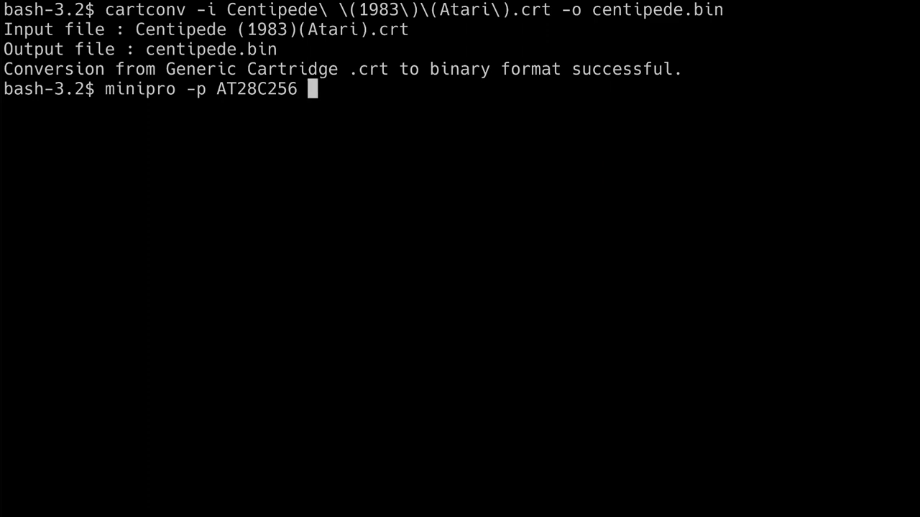
type(" -w cent")
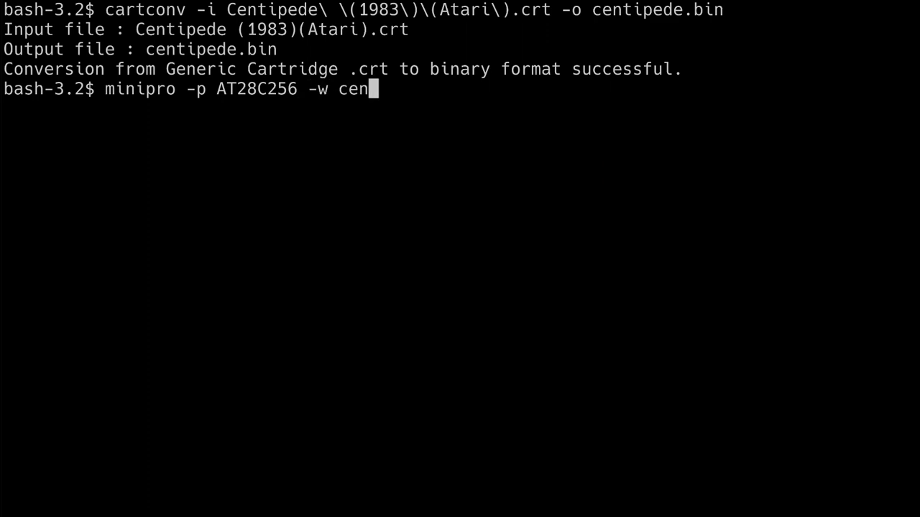
key("Tab")
key("Return")
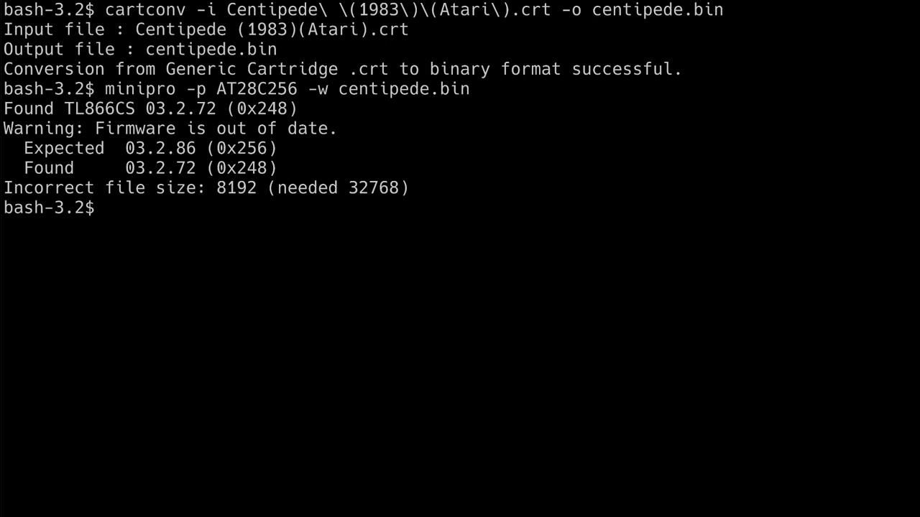
Append 24576 zero bytes to centipede.bin with dd, padding it to 32768 bytes.
type("dd if=/dev/zero")
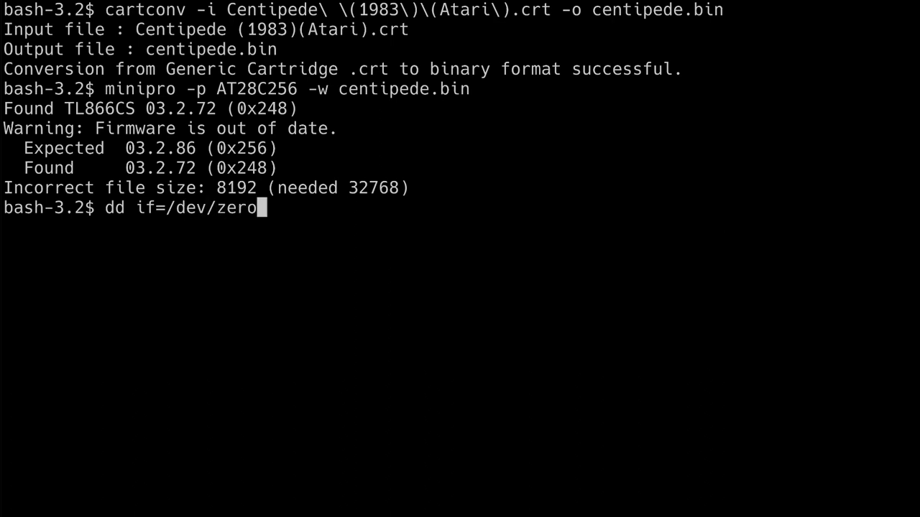
type(" bs=1 count=2457")
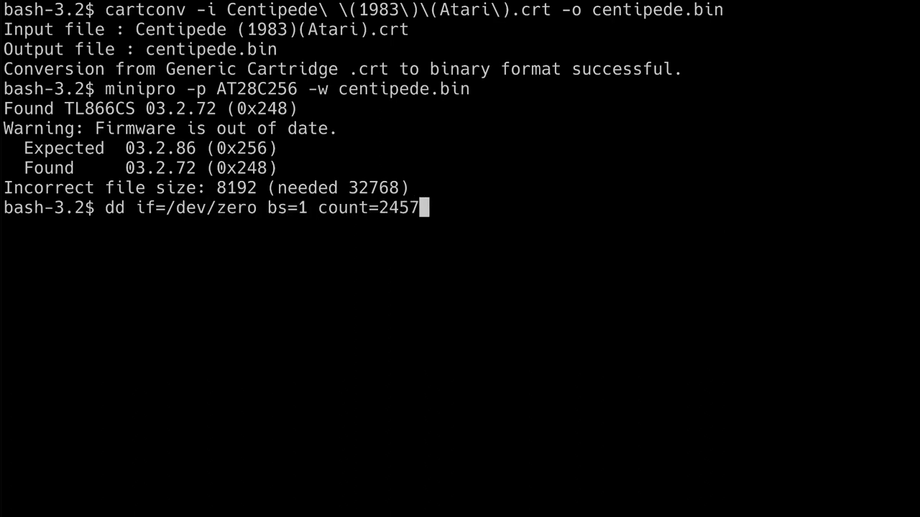
type("6 >> centipede.")
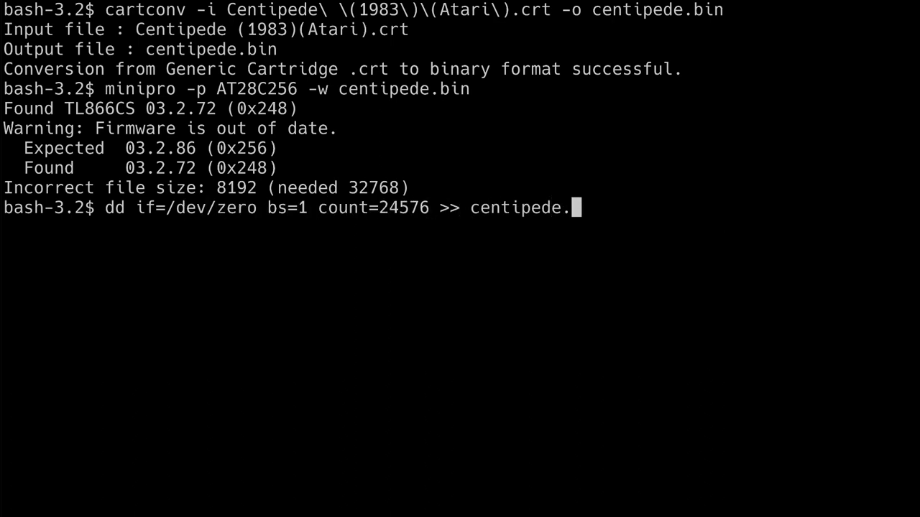
type("bin")
key("Return")
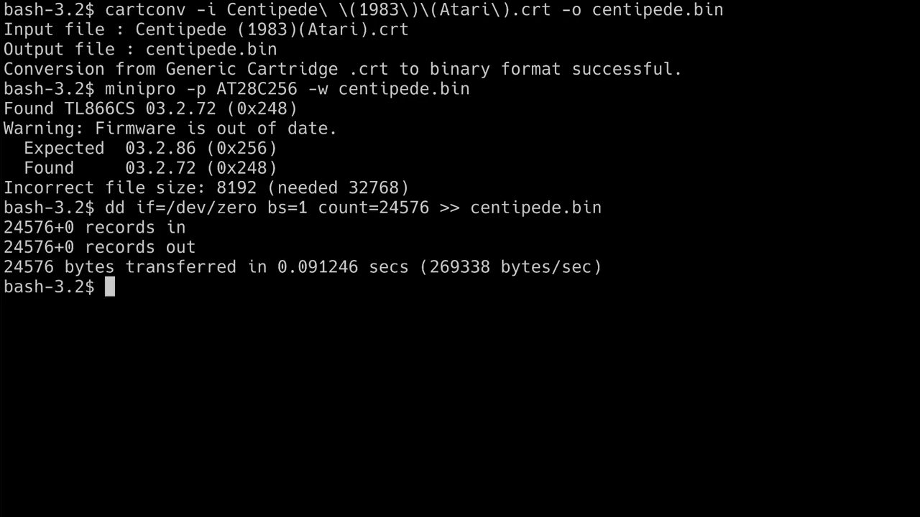
key("Up")
key("Up")
Rerun the minipro write of the padded centipede.bin to the AT28C256.
key("Return")
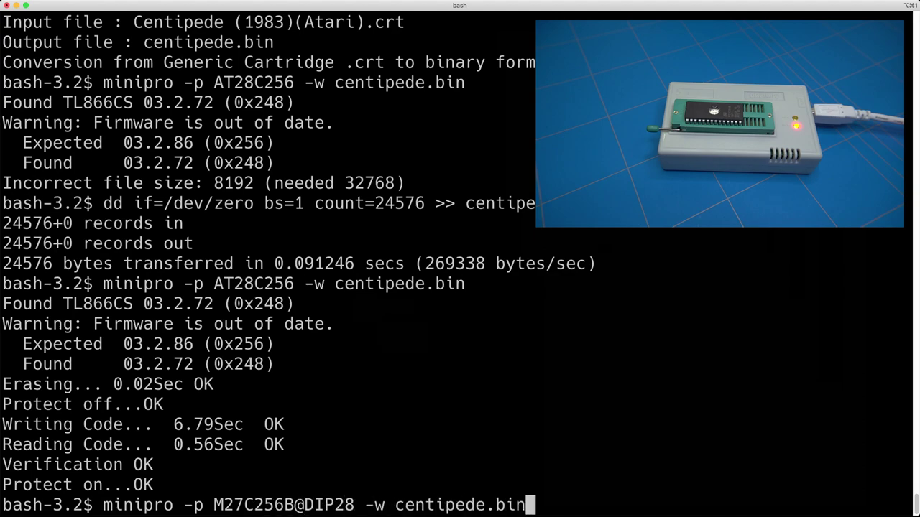
Write and verify centipede.bin on the EPROM with minipro -p M27C256B@DIP28.
key("Return")
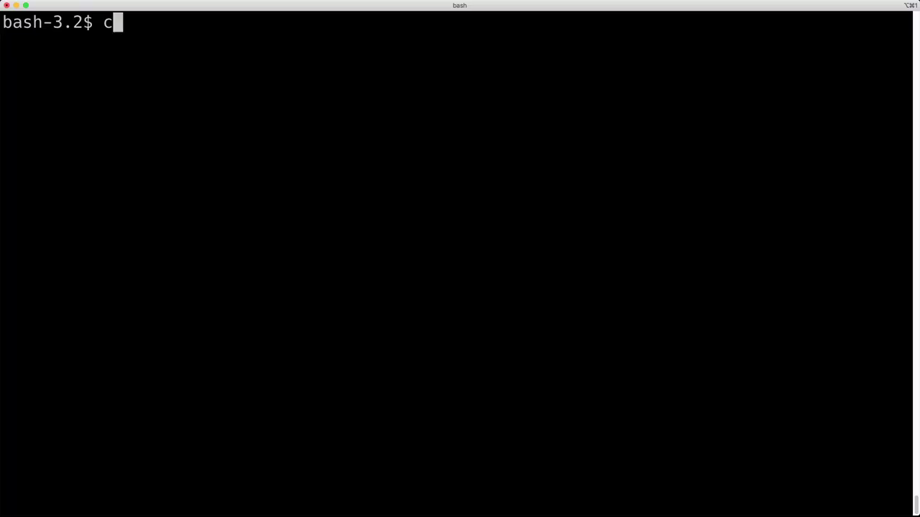
Convert the Crystal Castles .crt to crystal.bin with cartconv.
type("tconv -i Cry")
key("Tab")
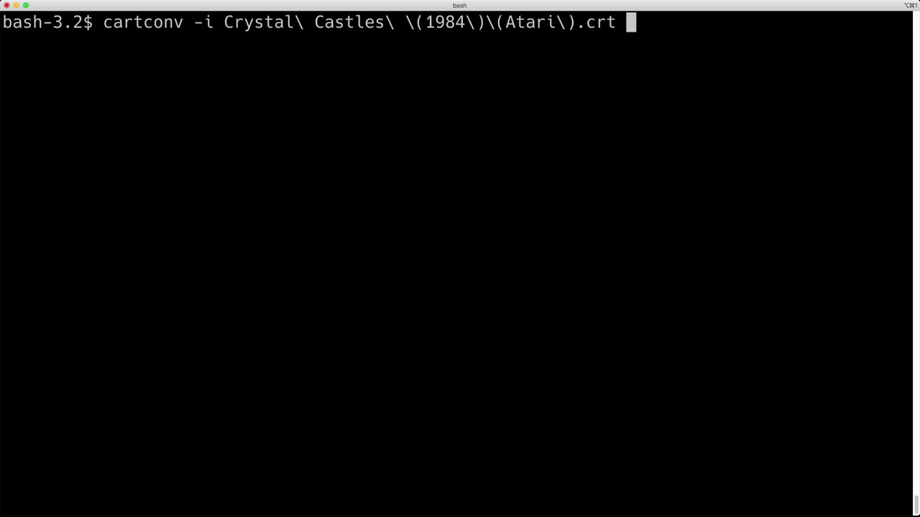
type("-o crystal.bin")
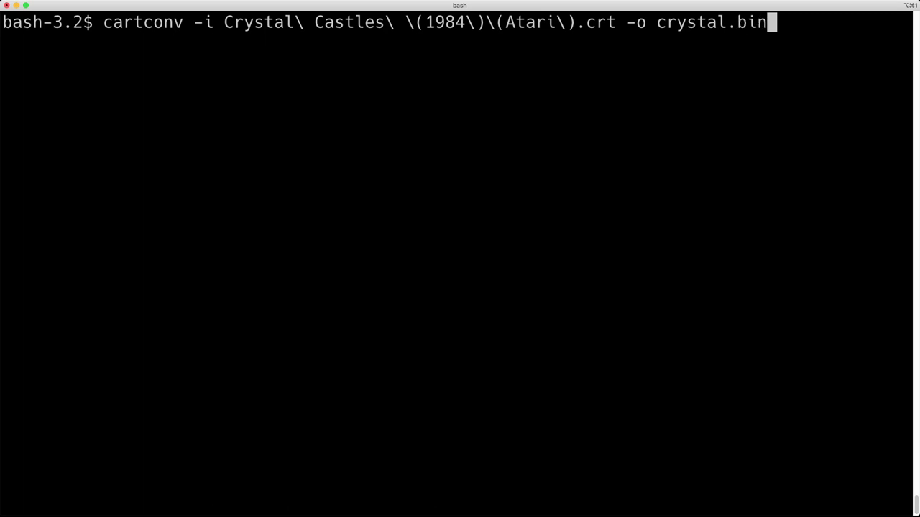
key("Return")
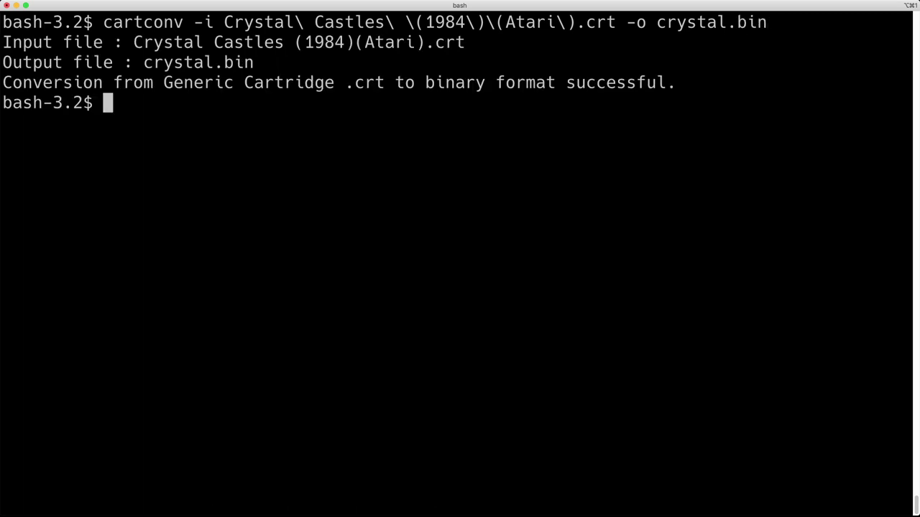
Pad crystal.bin with 16384 zero bytes and burn it to the M27C256B EPROM.
type("dd if=/de")
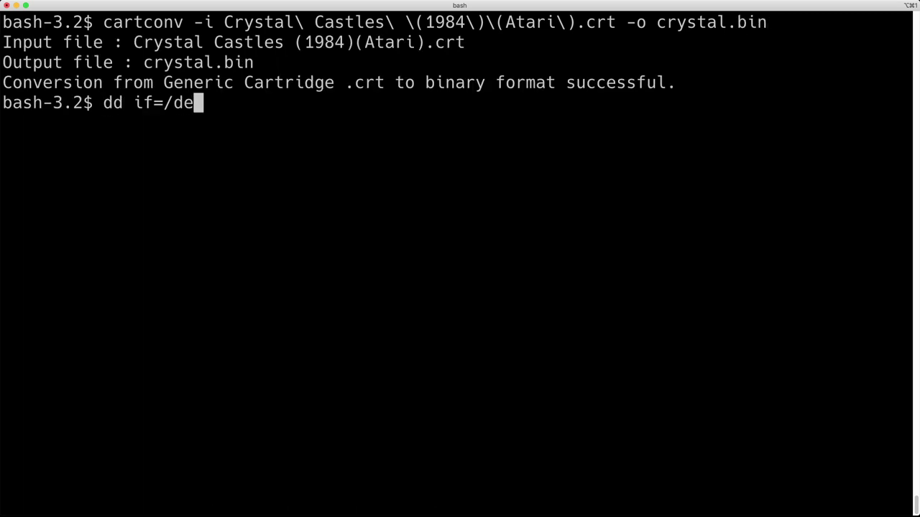
type("v/zero bs=1 cou")
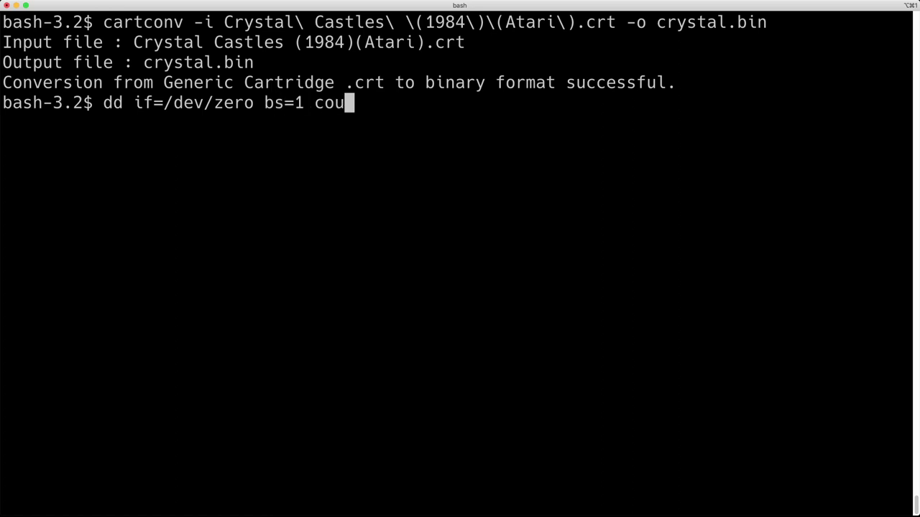
type("nt=16384 >> crysta")
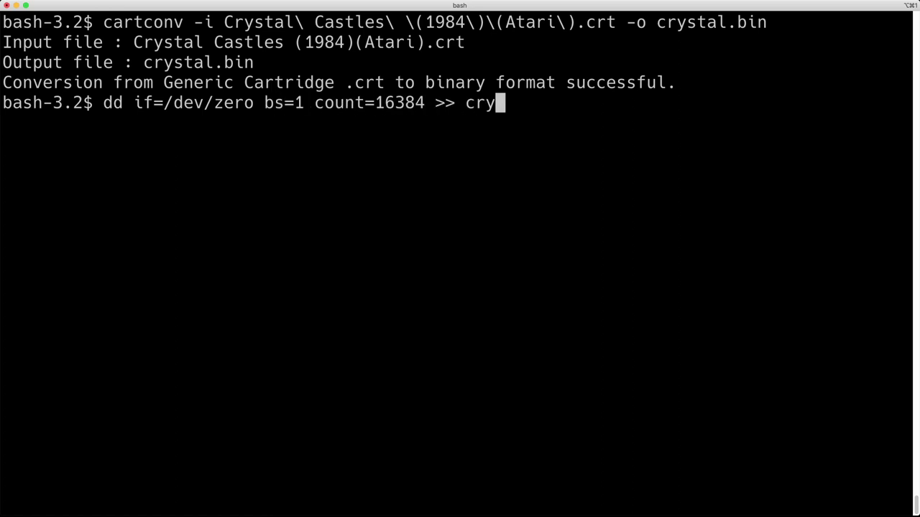
type("l.bin")
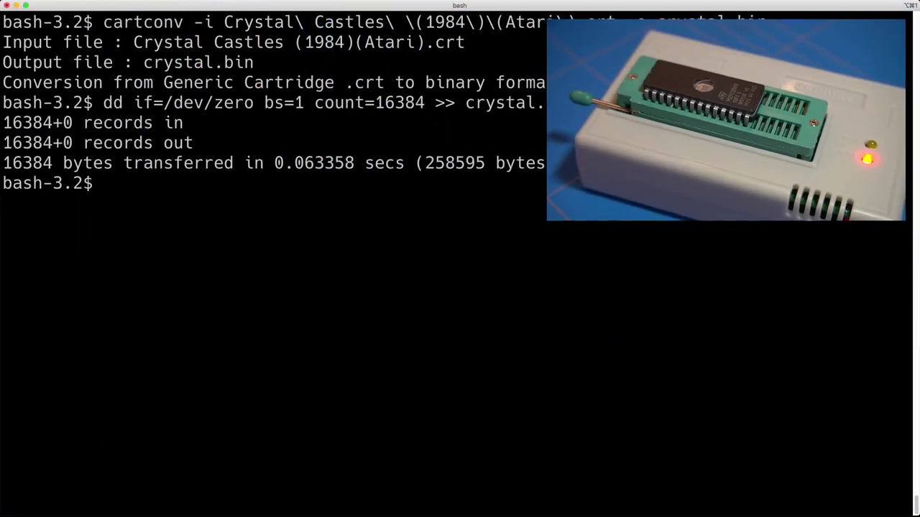
type("minipro -p")
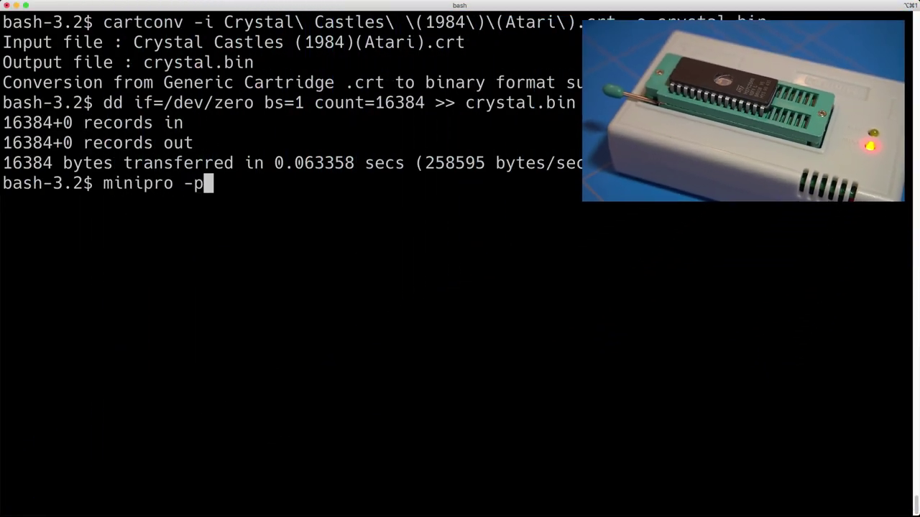
type(" M27C256B@DIP2")
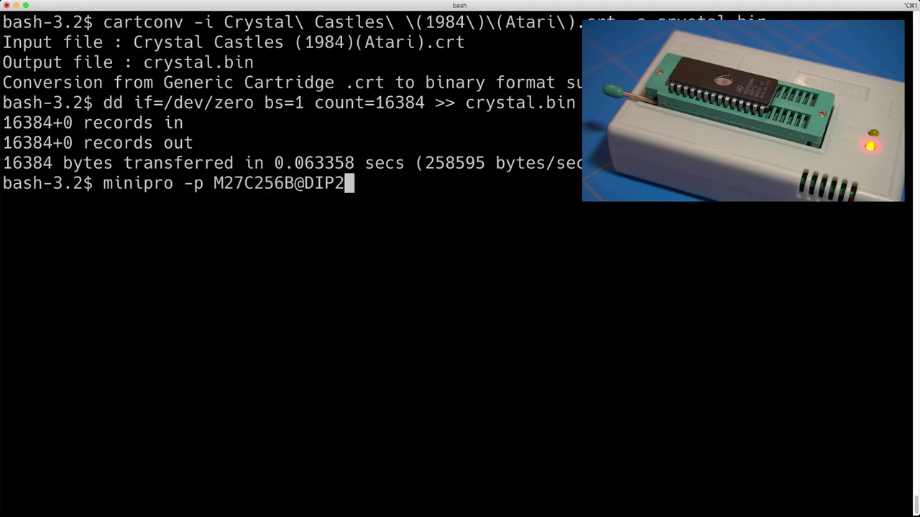
type("8 -w crystal.bin")
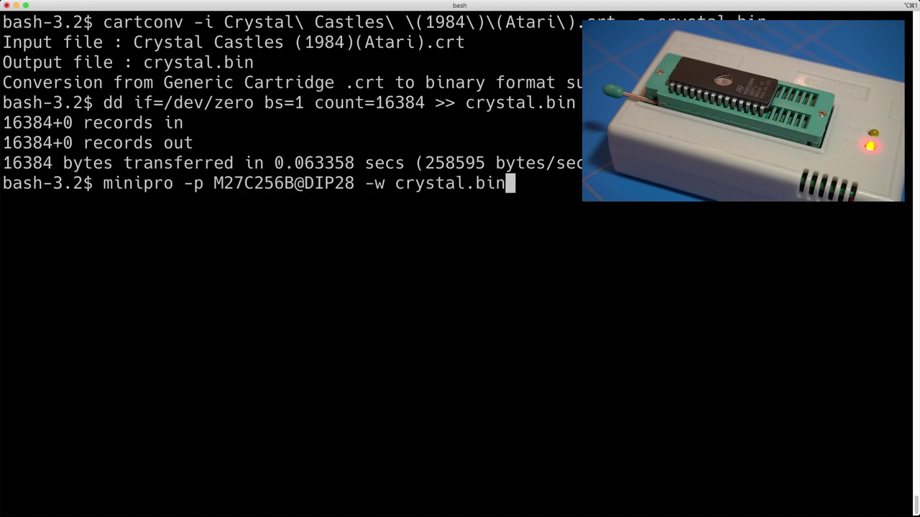
key("Return")
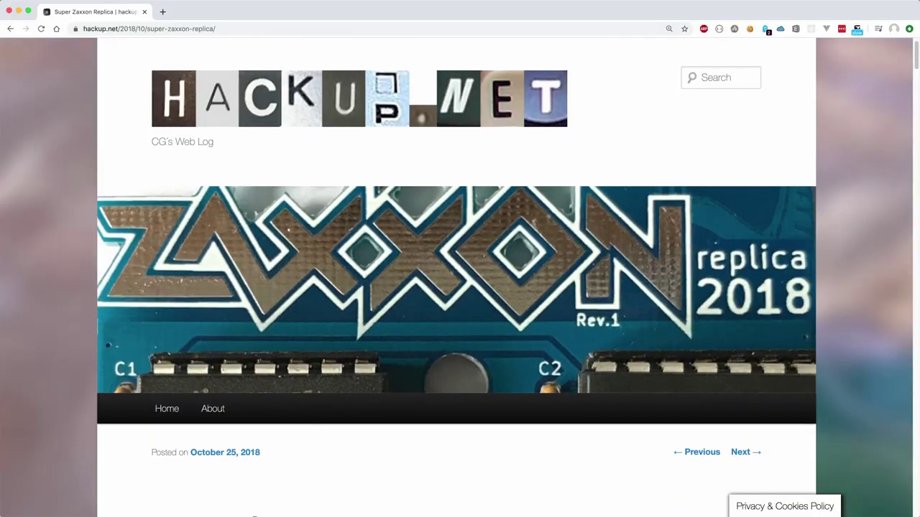
Scroll the Super Zaxxon Replica post past the Rev.2 breakout board photo to the breadboard prototype.
scroll(456, 277, "down", 4)
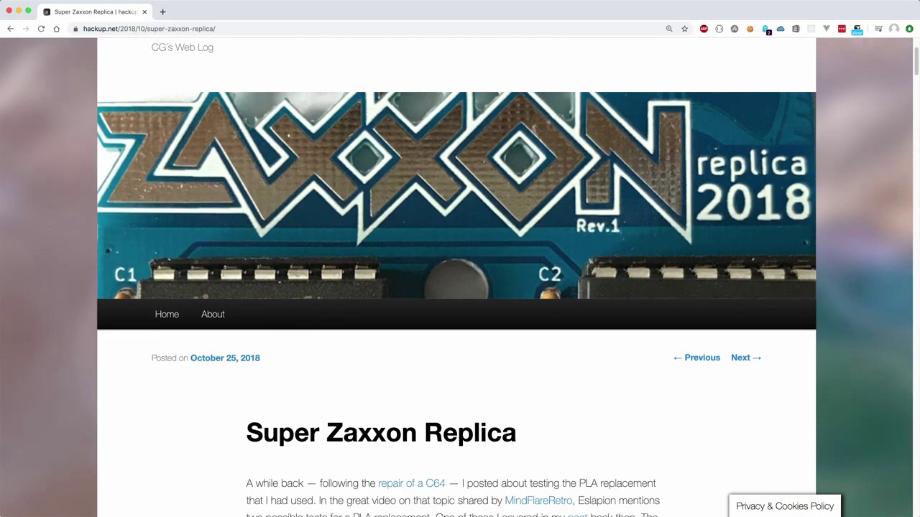
scroll(457, 277, "down", 5)
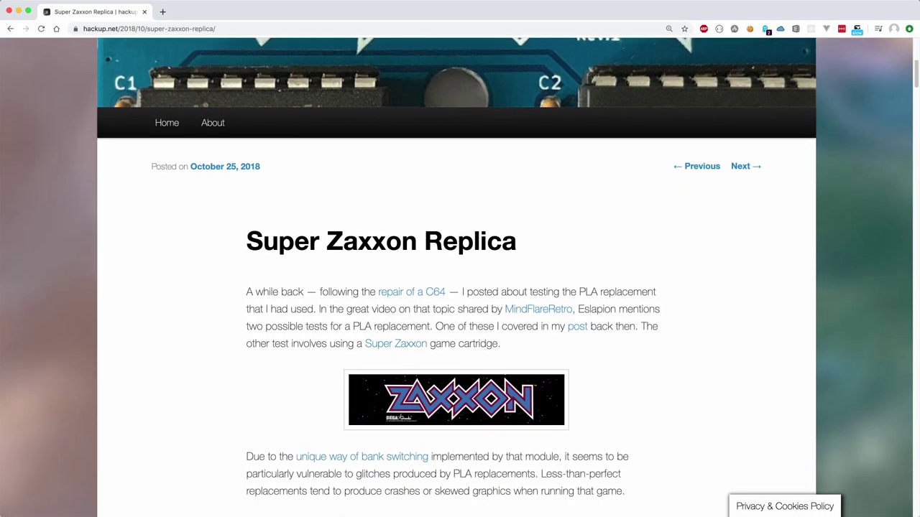
scroll(456, 277, "down", 5)
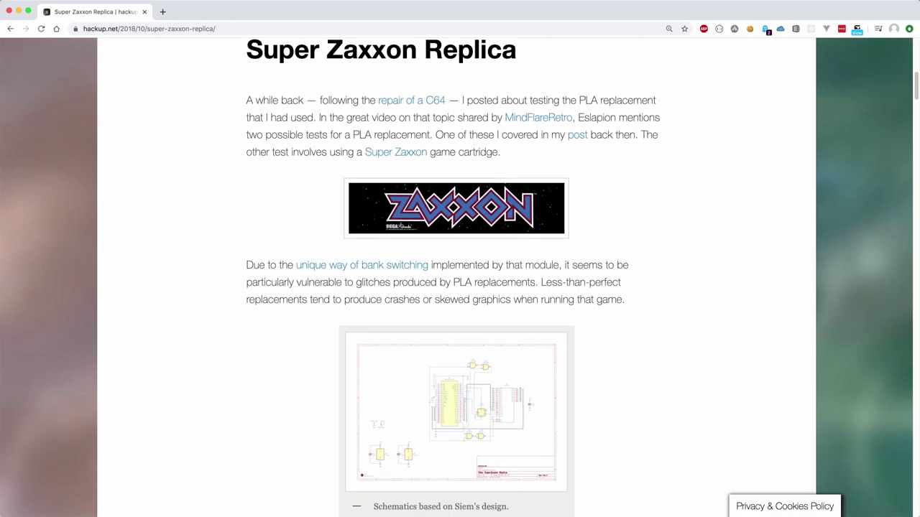
scroll(457, 278, "down", 5)
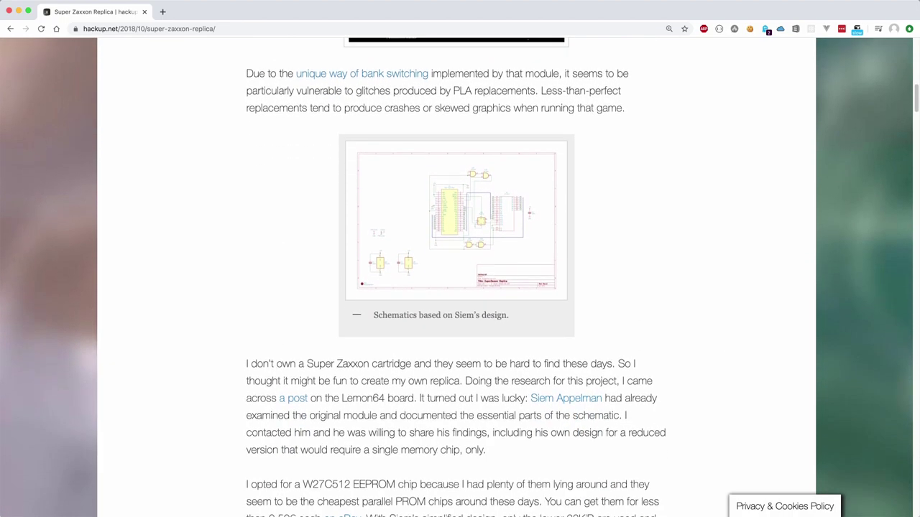
scroll(457, 277, "down", 5)
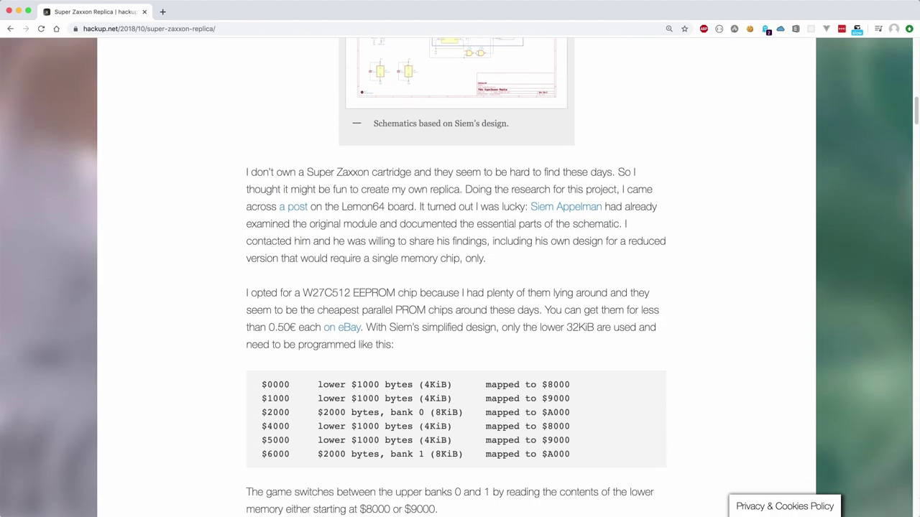
scroll(457, 278, "down", 5)
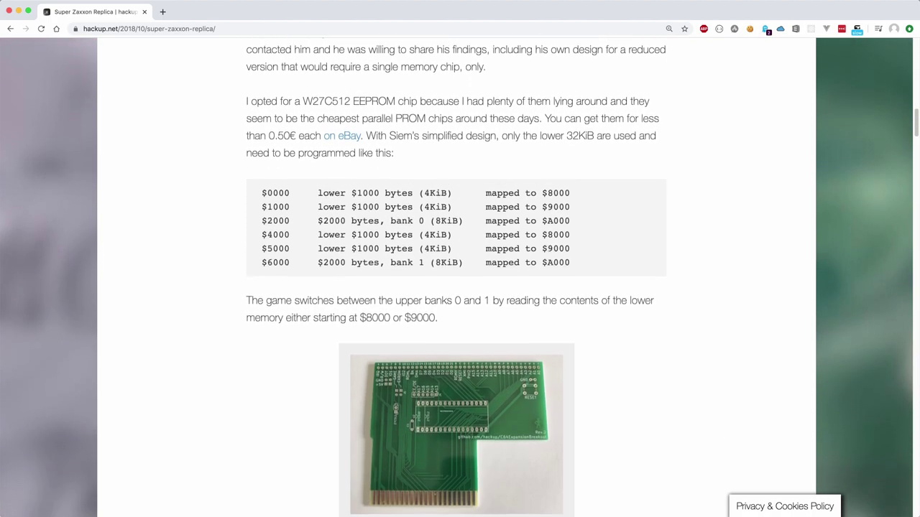
scroll(456, 278, "down", 5)
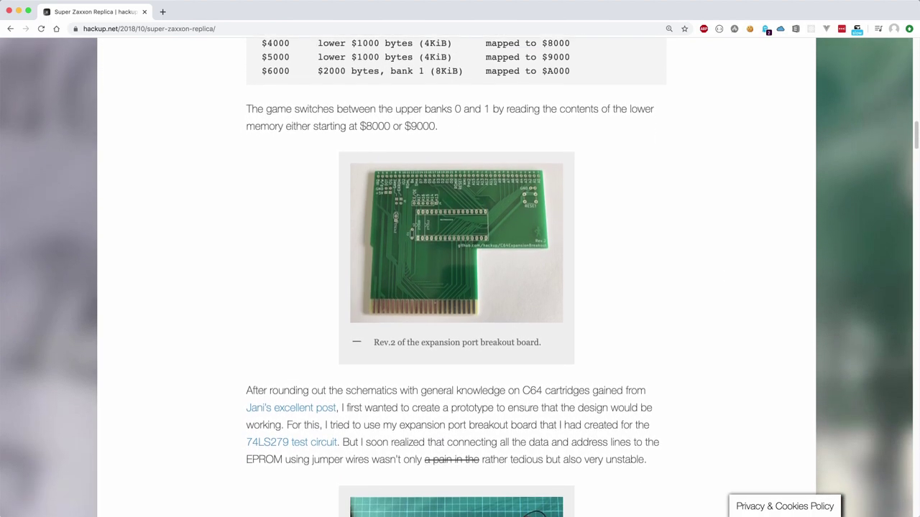
scroll(457, 277, "down", 5)
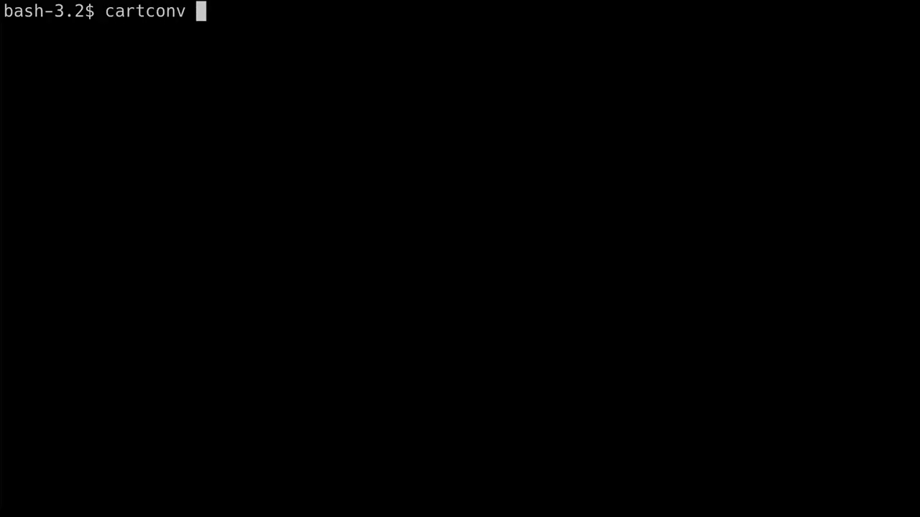
Convert Super Zaxxon.crt to zaxxon.bin with cartconv.
type("-i Su")
key("Tab")
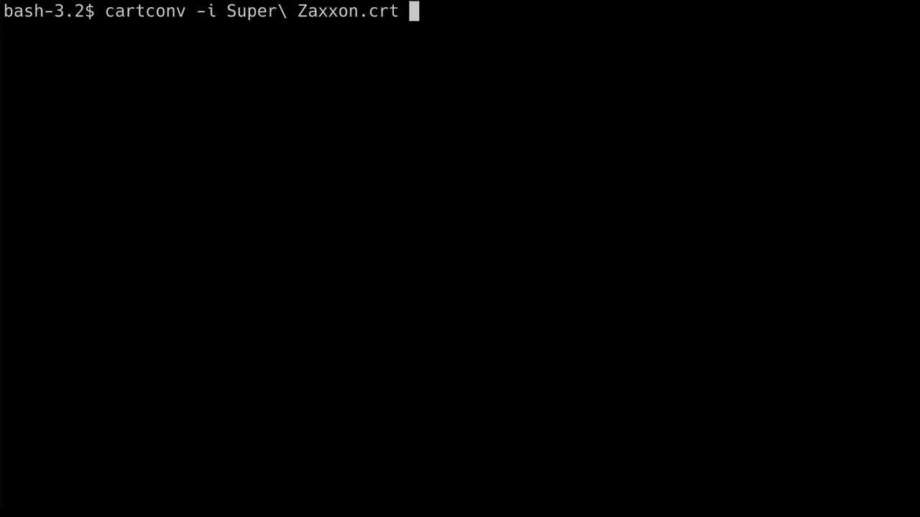
type("-o za")
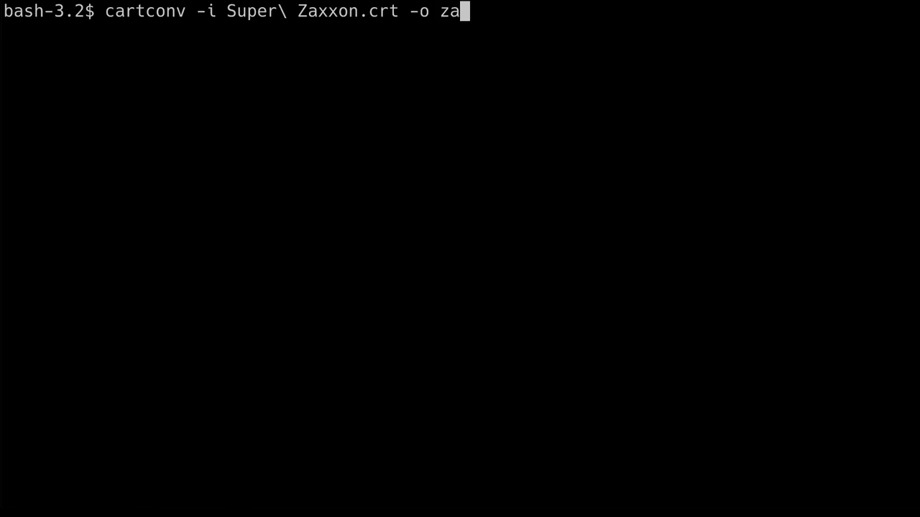
type("xxon.bin")
key("Return")
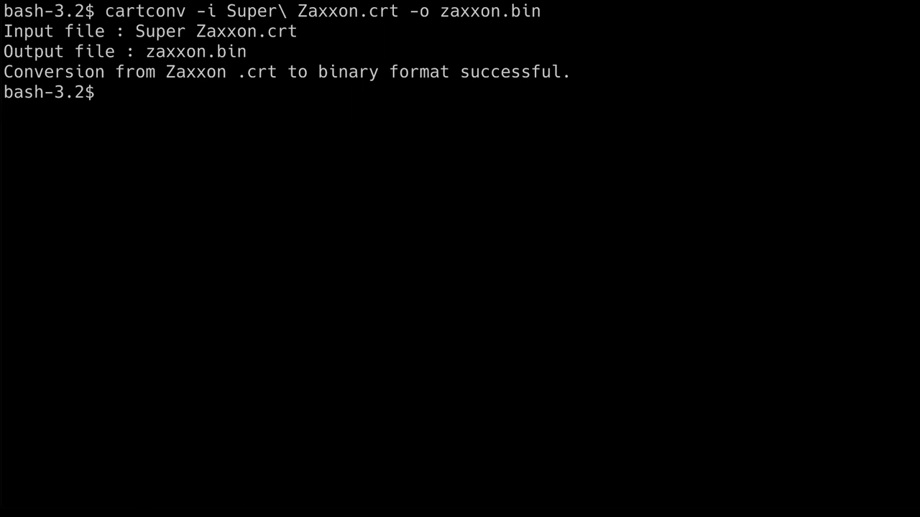
Split zaxxon.bin into 4k zaxxon_split. pieces and concatenate them, with repeats, into zaxxon_32k.bin.
type("split -b4k zaxxon")
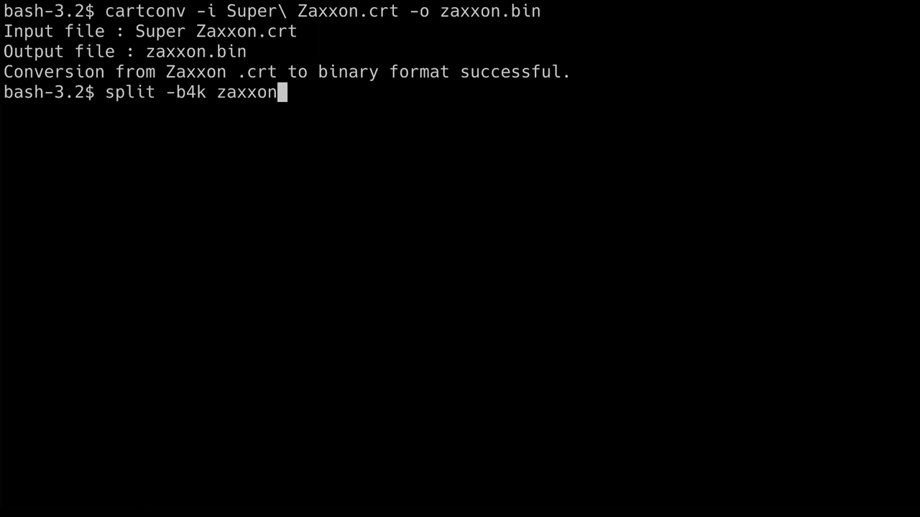
type(".bin zaxxon_s")
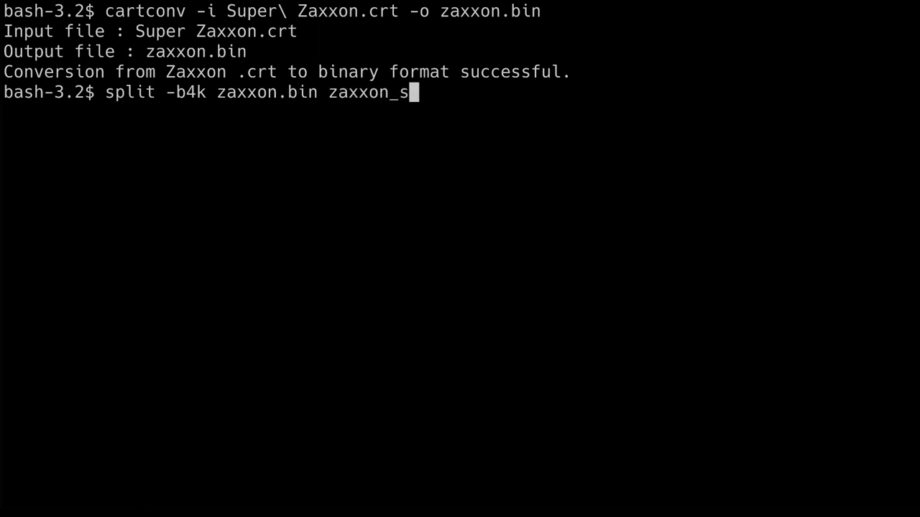
type("plit.")
key("Return")
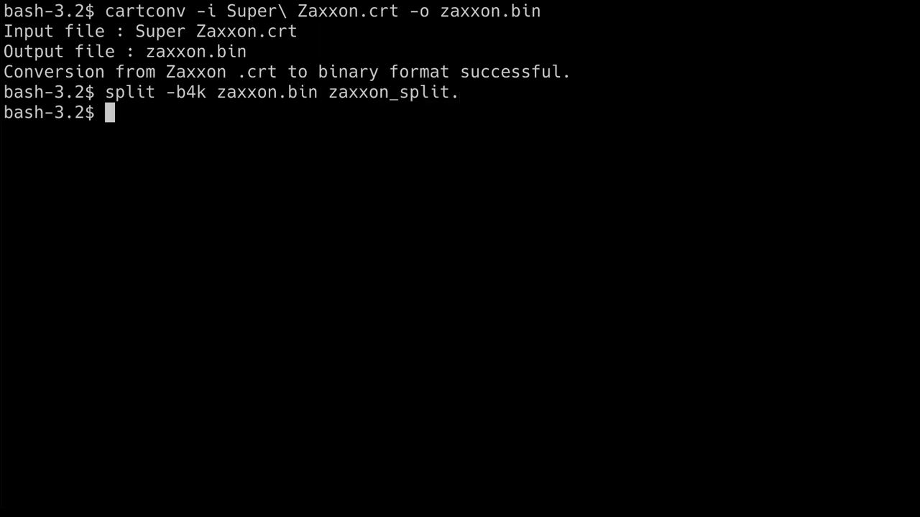
type("ls zaxxon_split*")
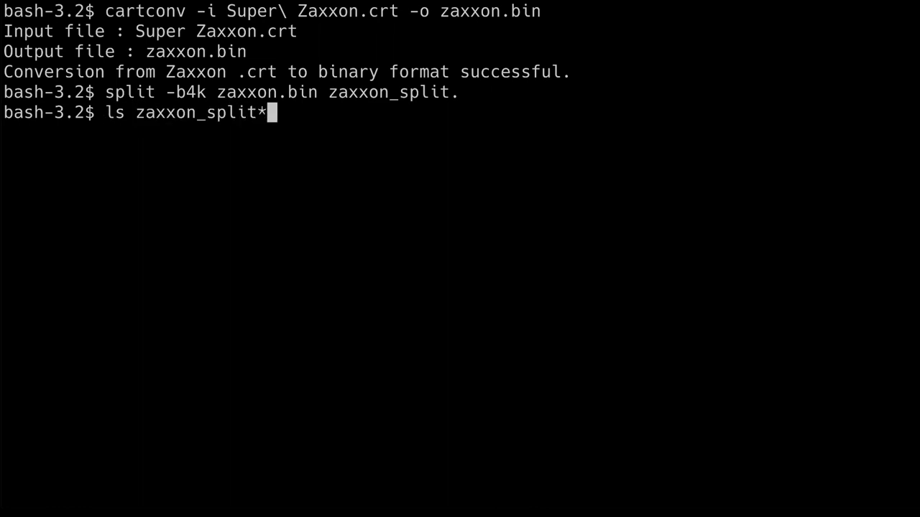
key("Return")
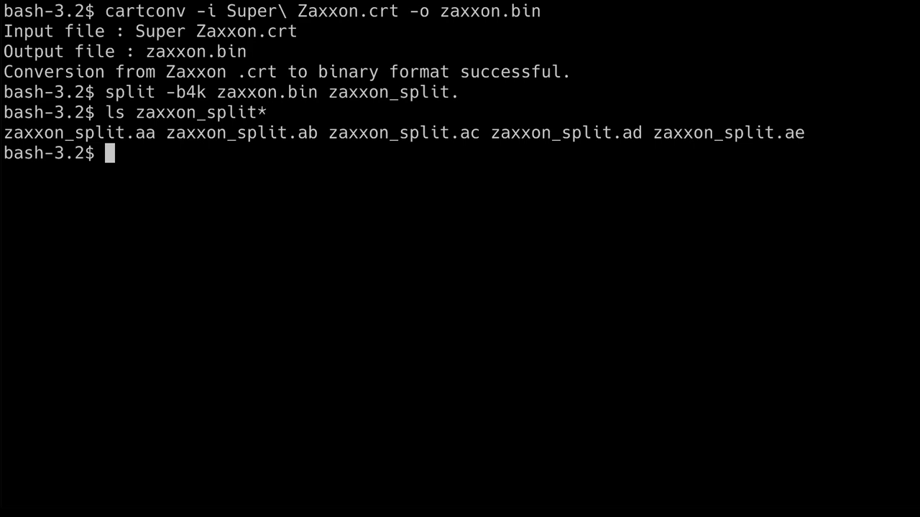
type("cat zaxxon_split.aa zaxxon_split.aa zaxxon_spli")
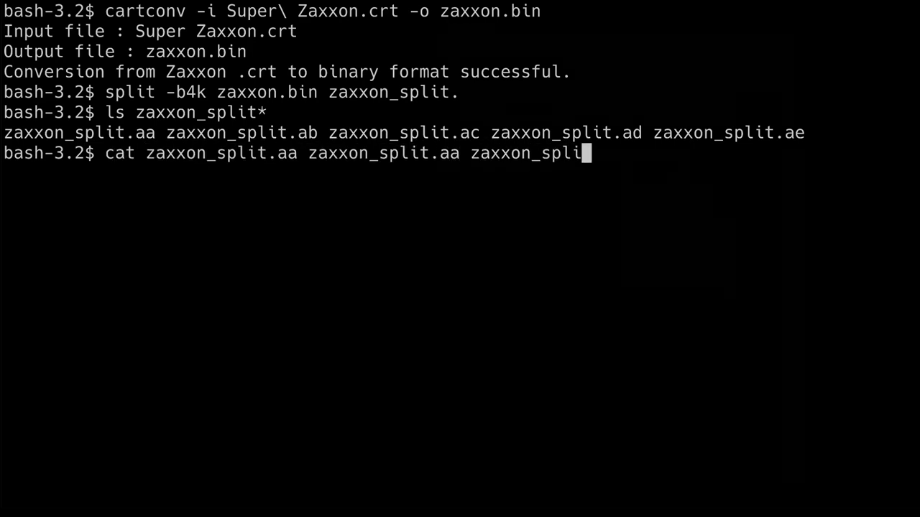
type("t.ab zaxxon_split.ac zaxxon_split.aa zaxxon_split.aa zaxxon_split.ad zaxxon_split.ae > zaxxon_32k.bin")
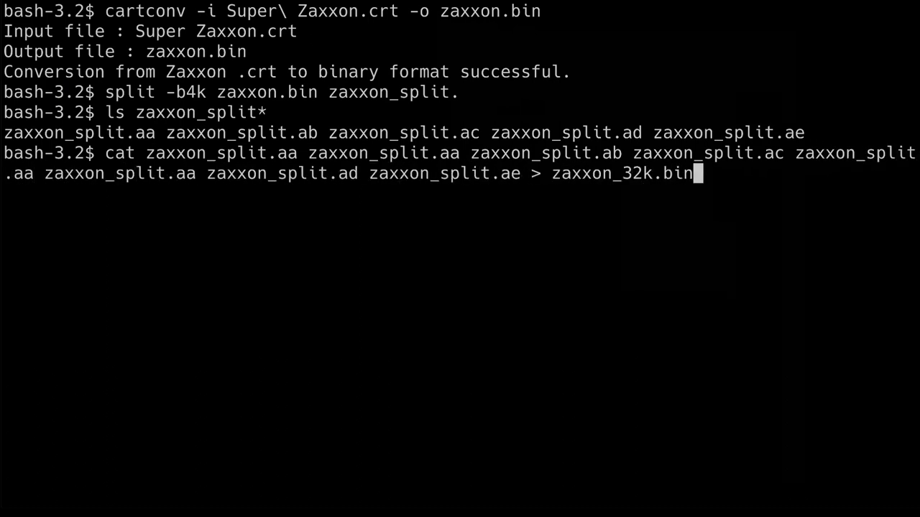
key("Return")
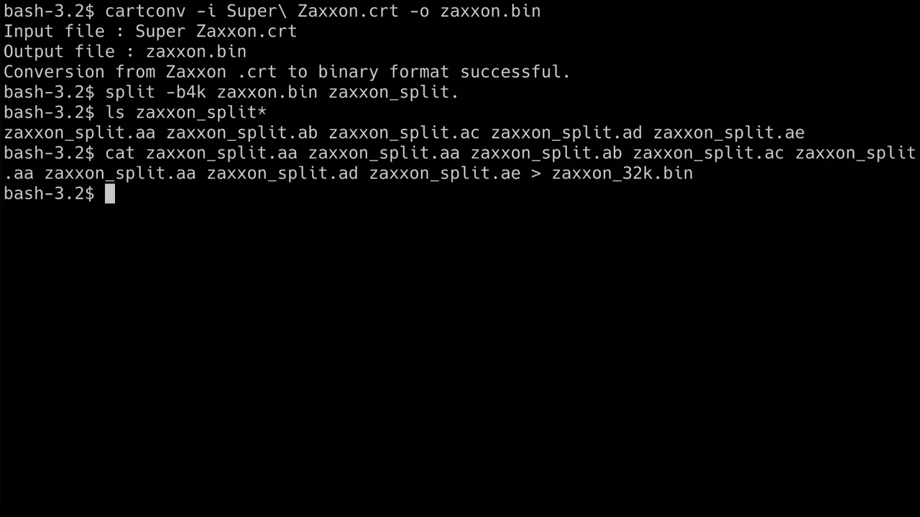
Write zaxxon_32k.bin to the M27C256B@DIP28 EPROM with minipro.
type("minipro ")
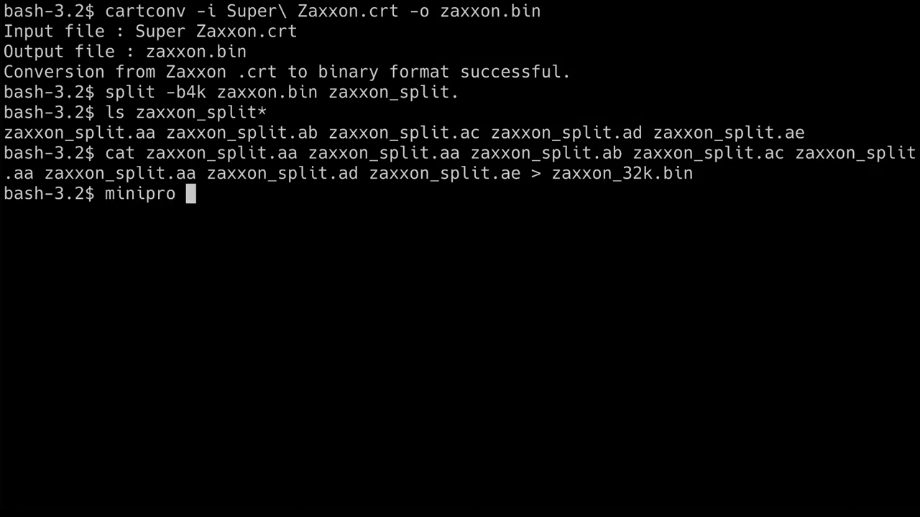
type("-p M27C256B@DIP")
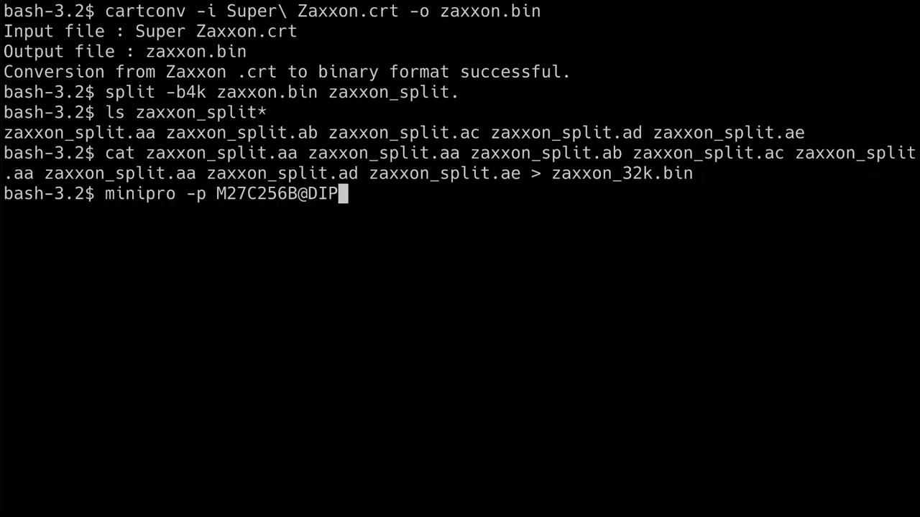
type("28 -w zaxxon_32k.bin")
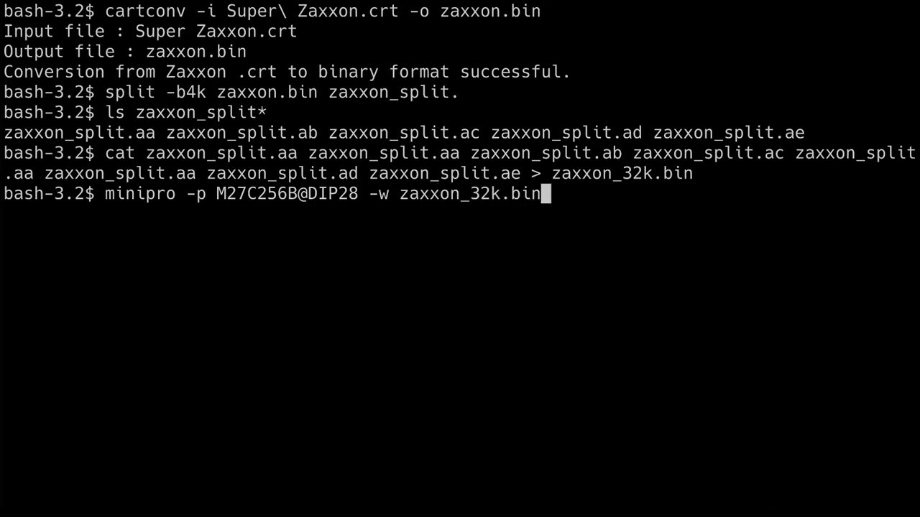
key("Return")
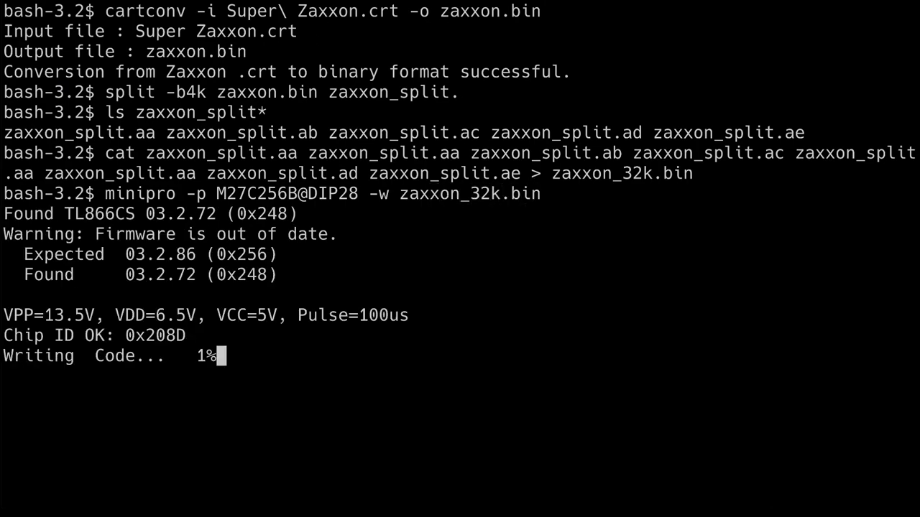